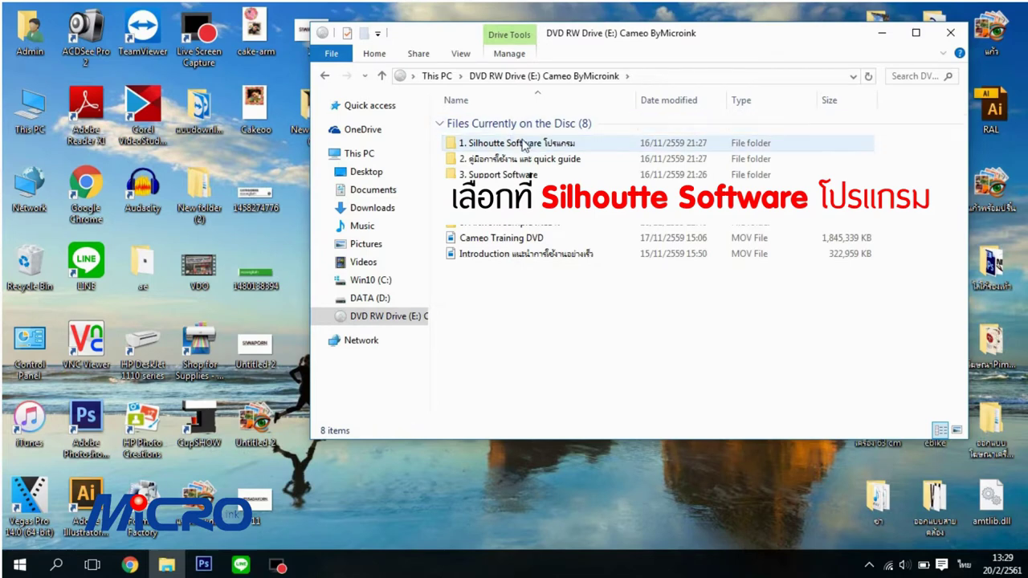
# Launch the silhouette-studio_v3.8.118 installer from the Silhouette V3.8.118 NEW folder inside the disc's Silhoutte Software folder.
pyautogui.doubleClick(523, 145)
pyautogui.click(486, 159)
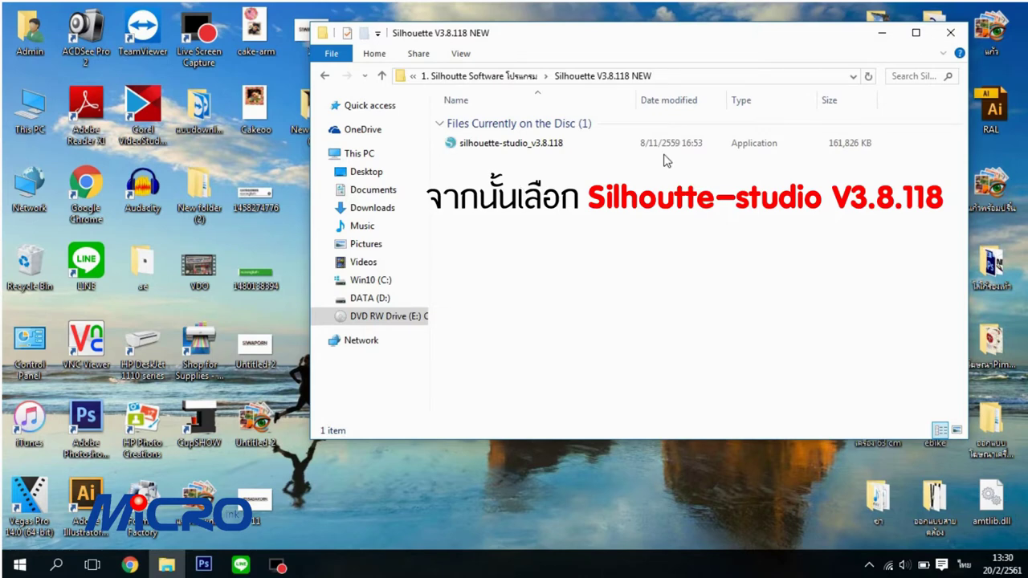
pyautogui.click(573, 150)
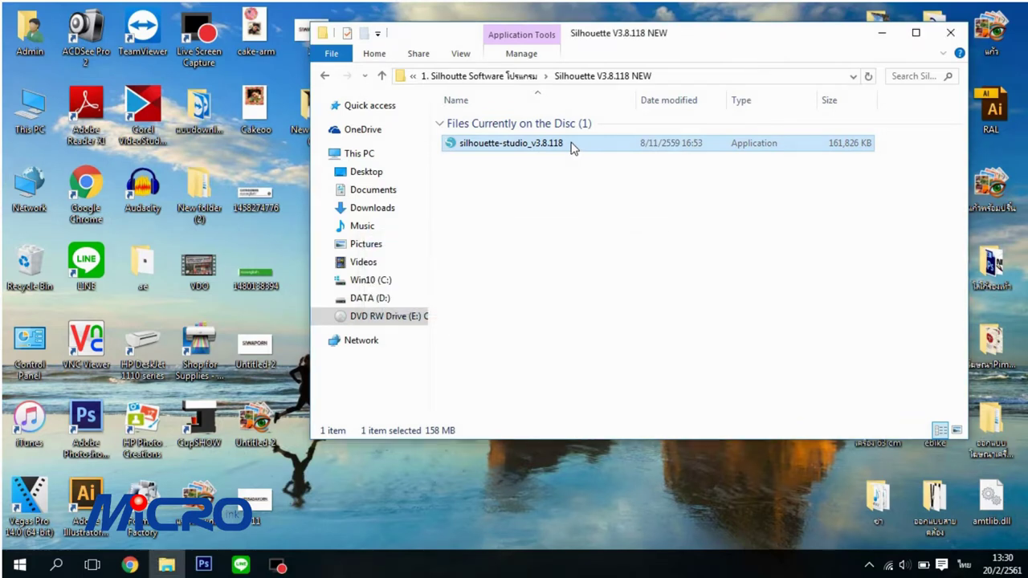
pyautogui.doubleClick(572, 147)
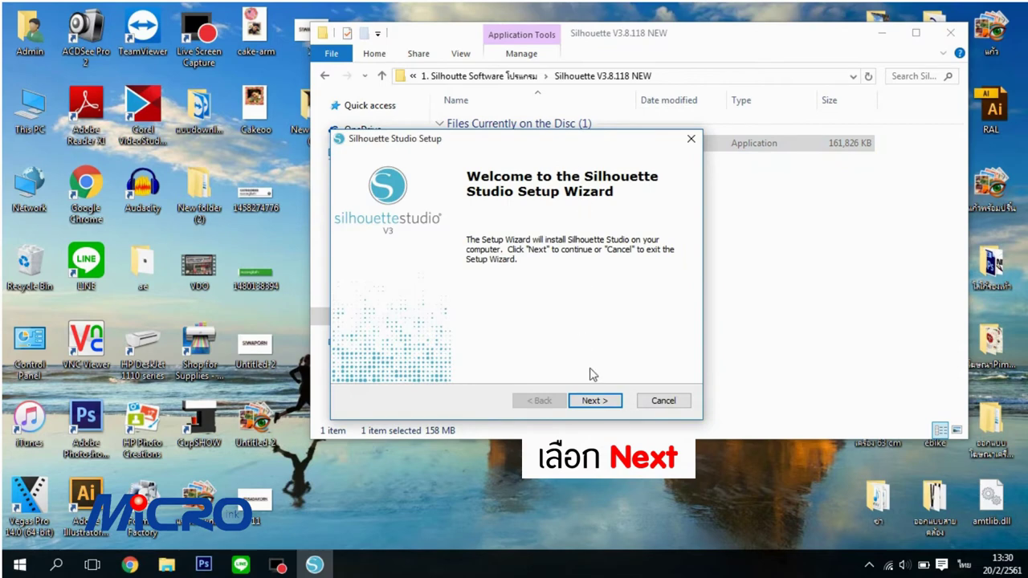
# Install Silhouette Studio in the default folder and finish the setup with Launch Silhouette Studio enabled.
pyautogui.click(609, 412)
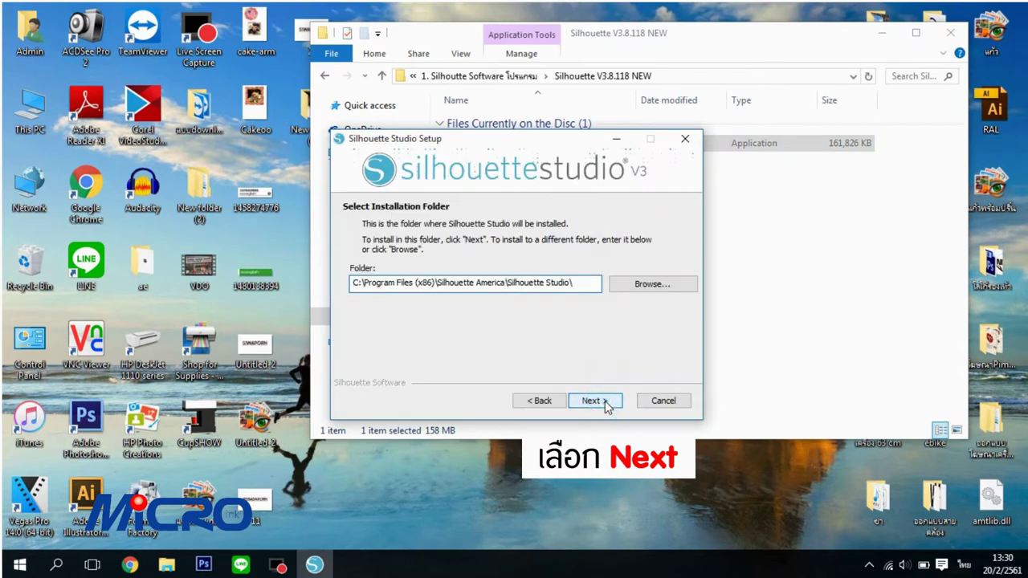
pyautogui.click(606, 406)
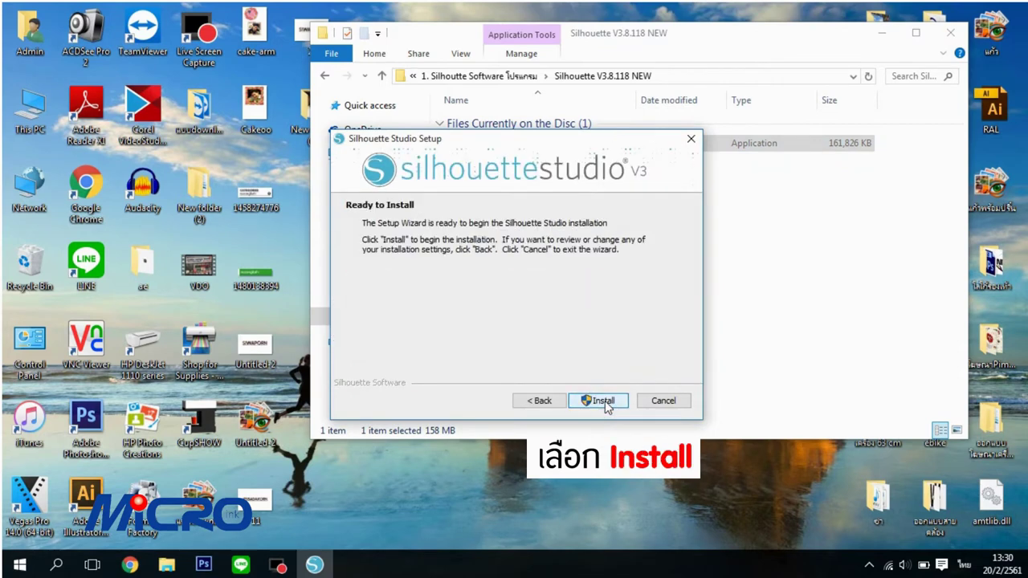
pyautogui.click(605, 400)
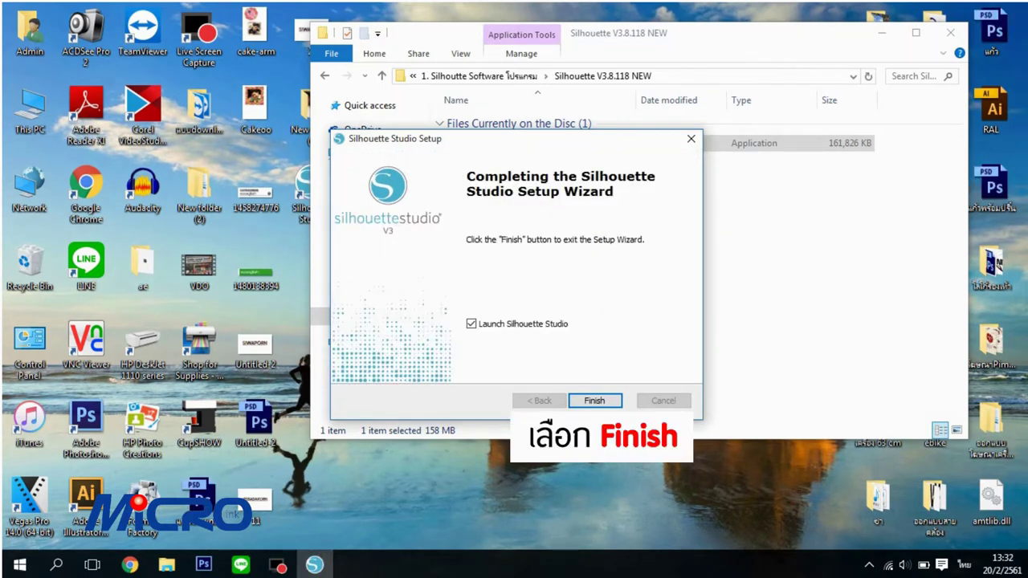
pyautogui.click(594, 400)
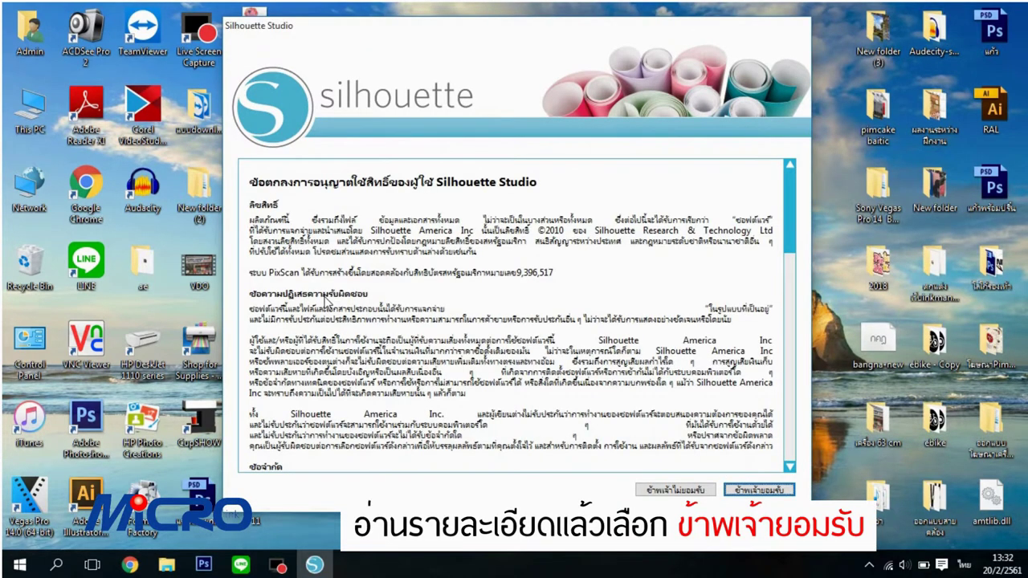
# Read through and accept the Silhouette Studio licence agreement, and postpone the product registration.
pyautogui.scroll(-10, 325, 298)
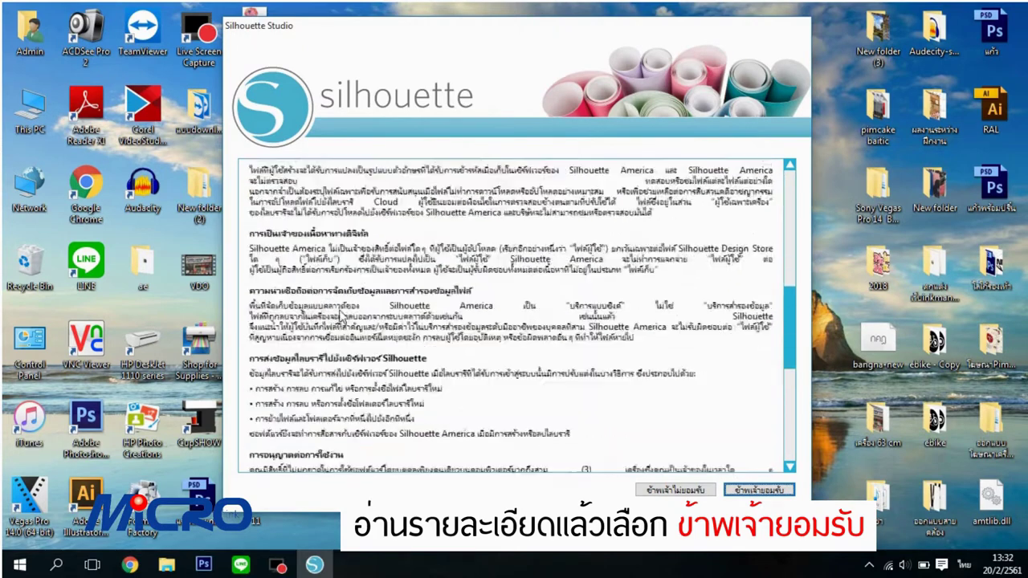
pyautogui.scroll(-10, 714, 264)
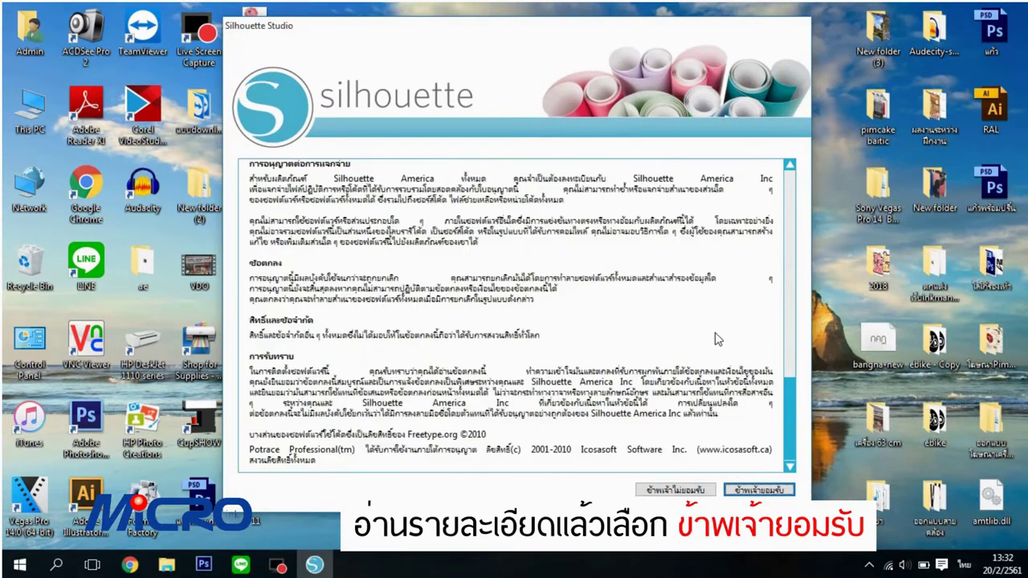
pyautogui.click(771, 490)
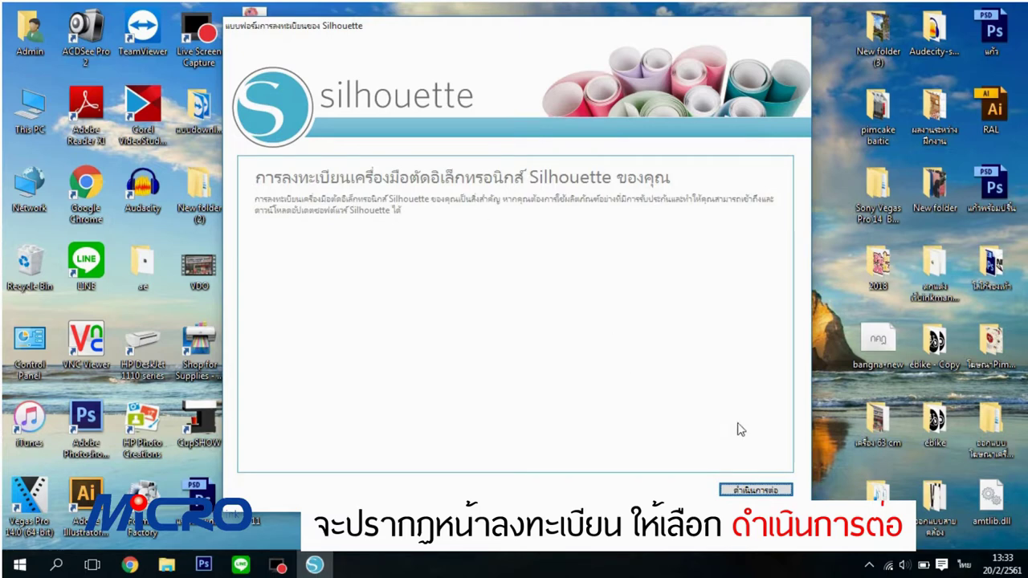
pyautogui.click(756, 489)
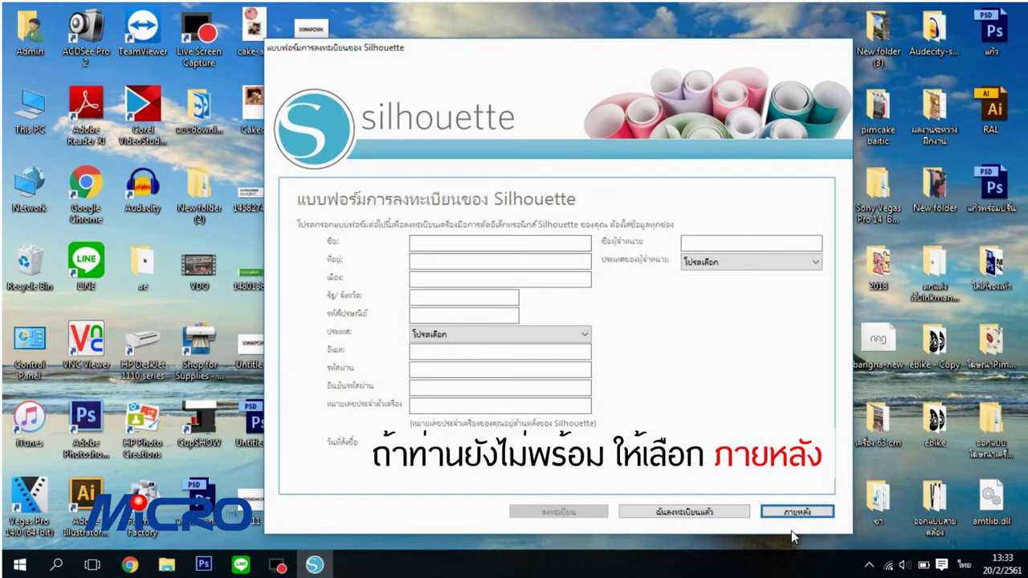
pyautogui.click(812, 512)
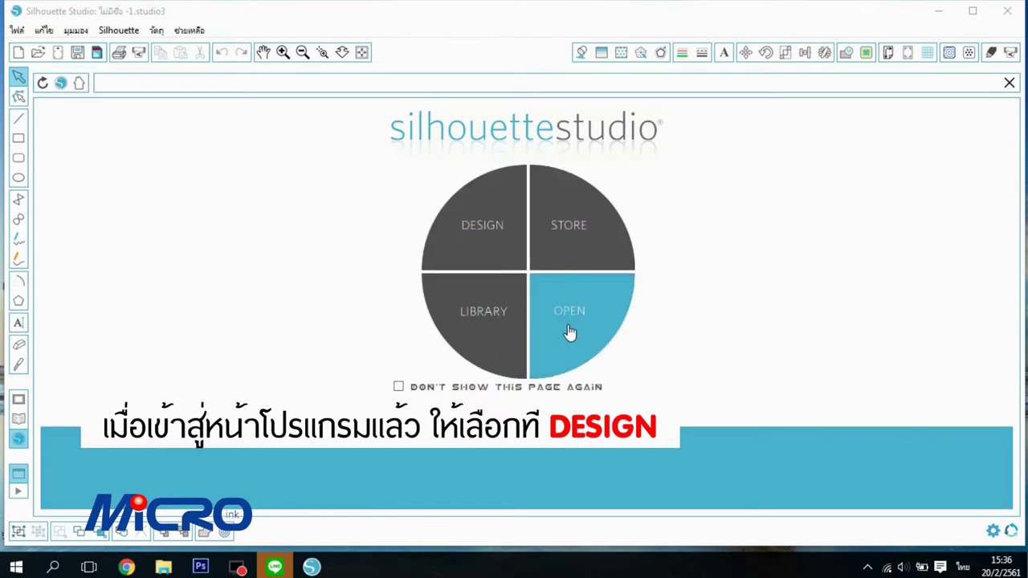
# Enter the DESIGN workspace and set the design page size to A4, 210.0 x 297.0 mm.
pyautogui.click(489, 232)
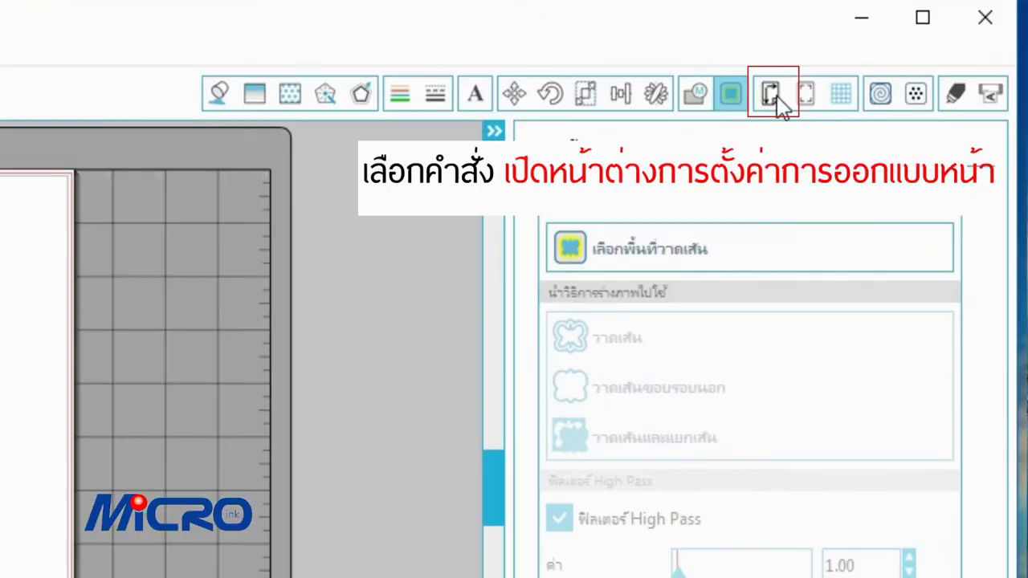
pyautogui.click(773, 96)
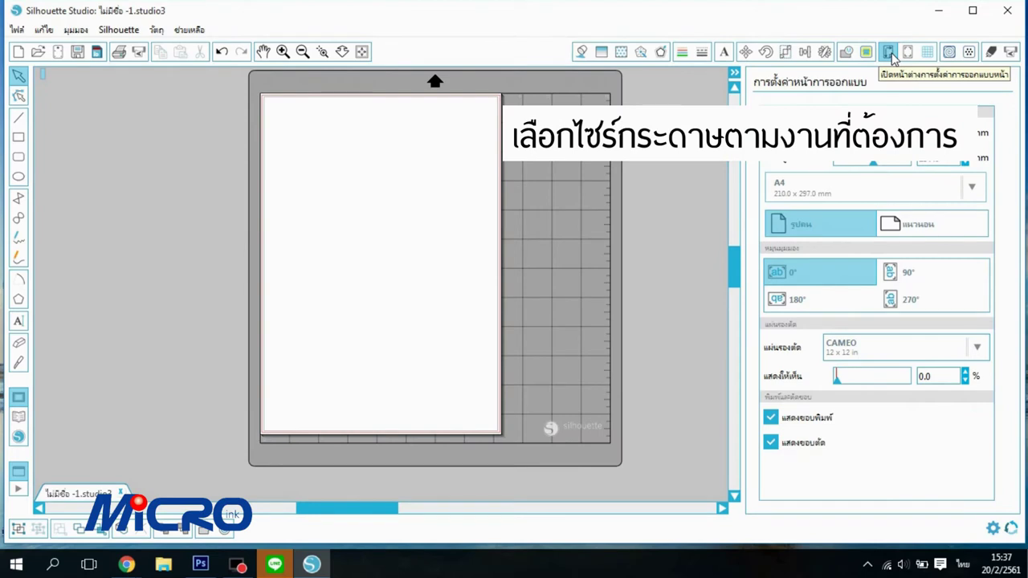
pyautogui.click(865, 187)
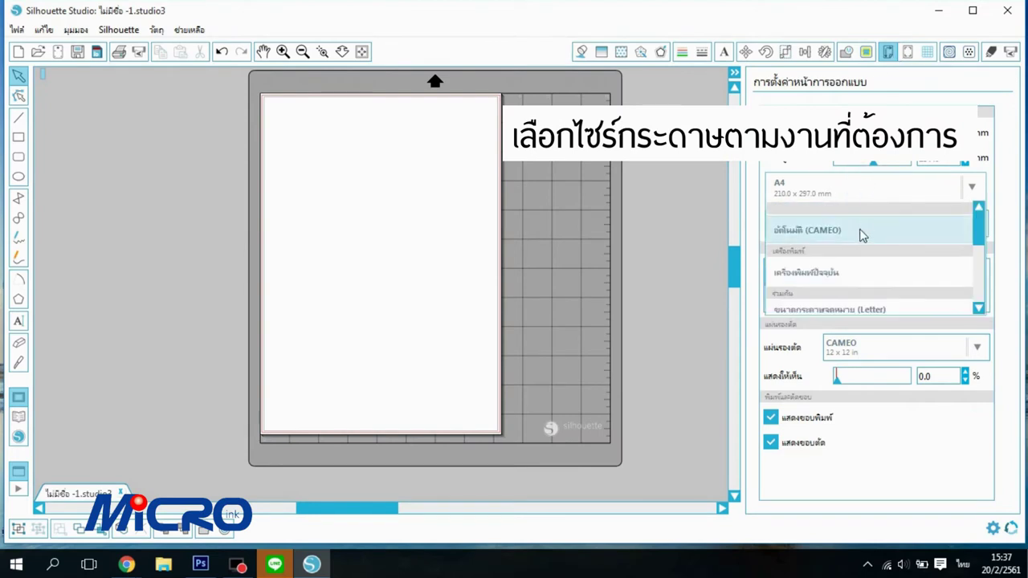
pyautogui.scroll(-5, 847, 289)
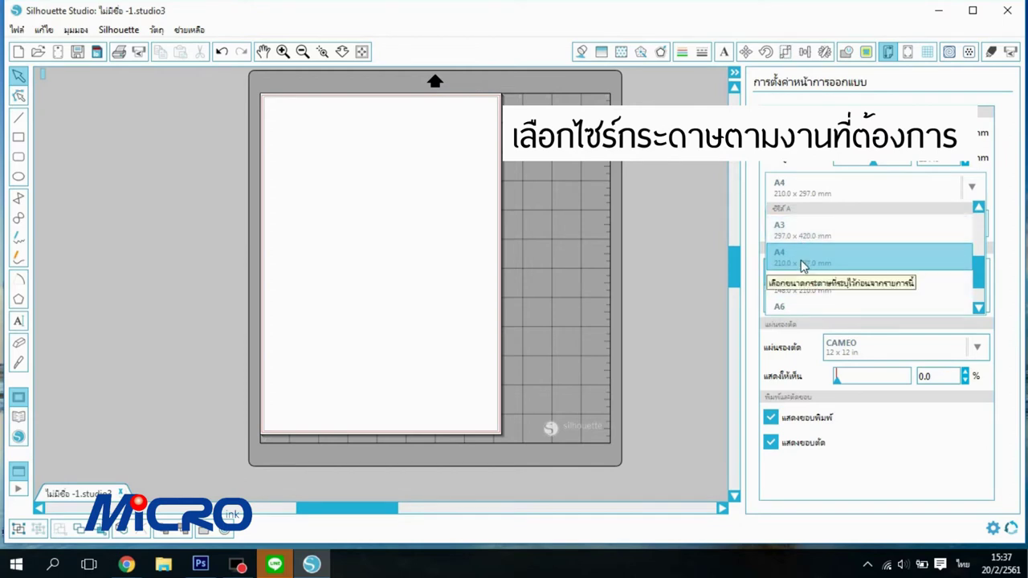
pyautogui.click(802, 266)
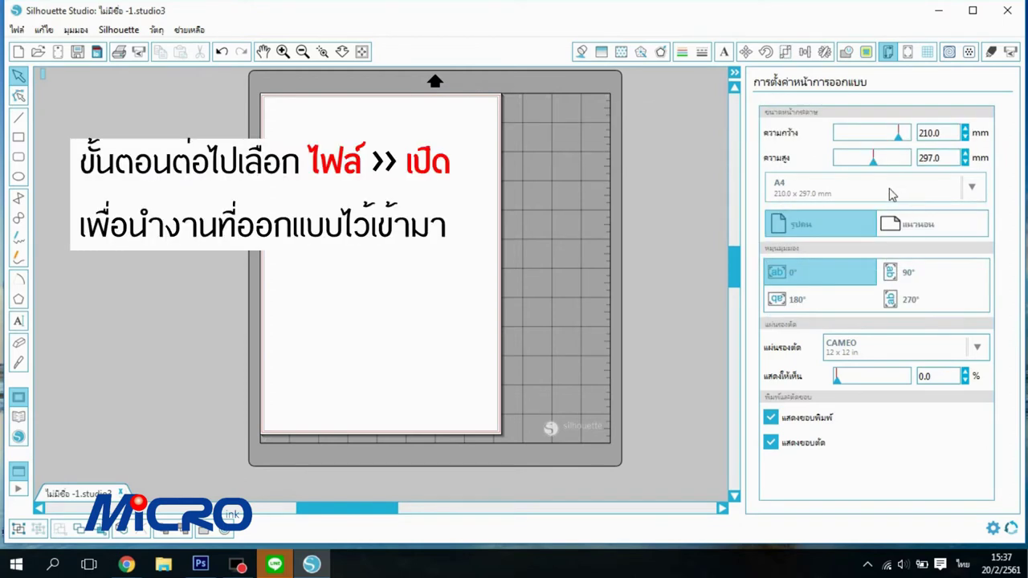
# Open the sticker sheet image ยยยยยยยน from the Desktop.
pyautogui.click(17, 30)
pyautogui.click(50, 60)
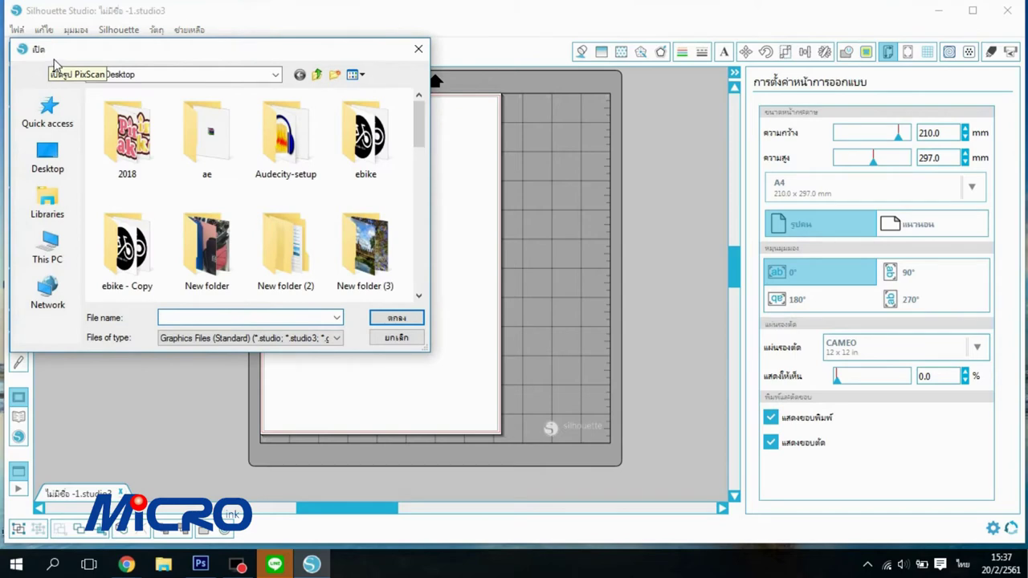
pyautogui.scroll(-8, 313, 205)
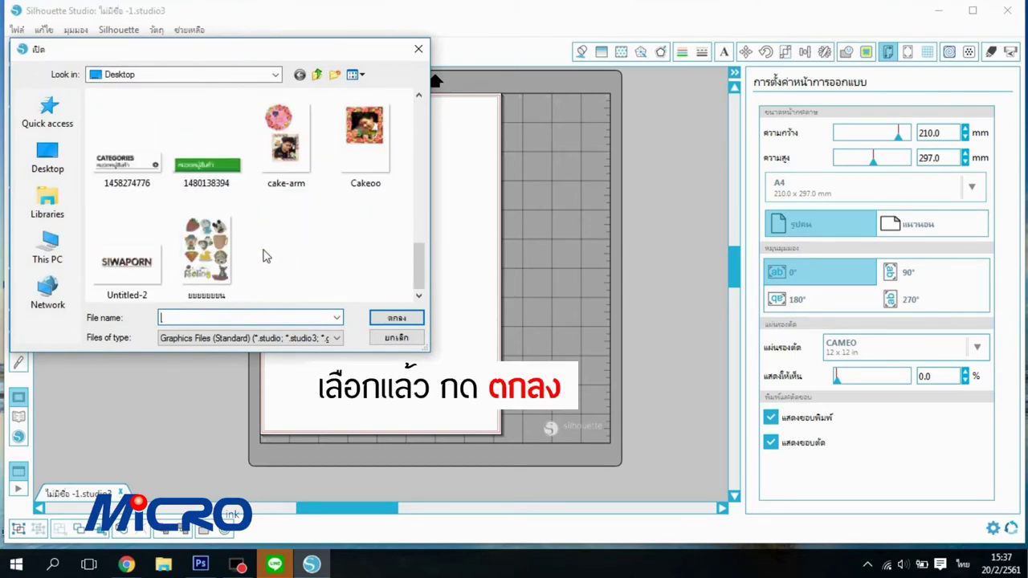
pyautogui.click(205, 270)
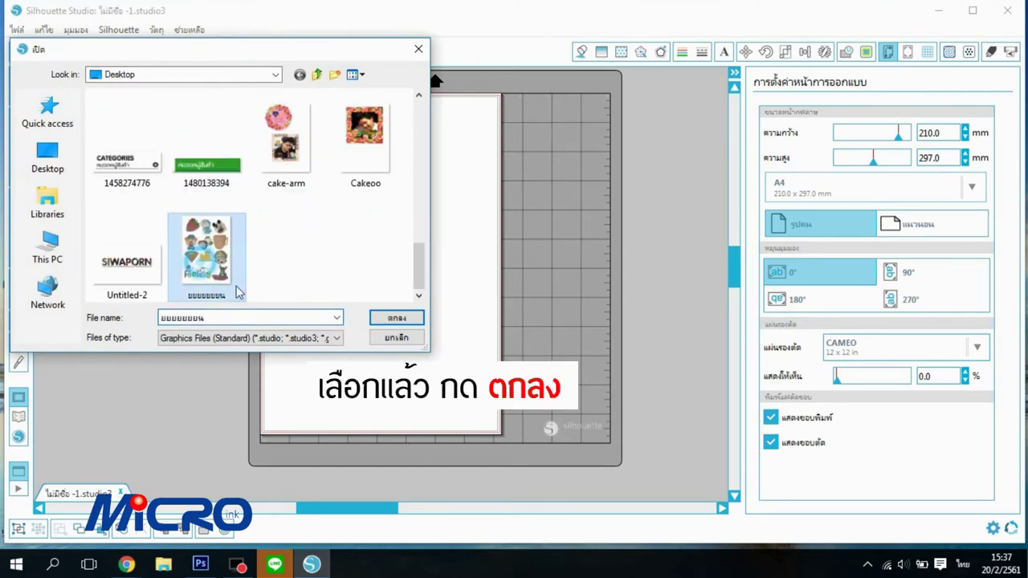
pyautogui.click(395, 320)
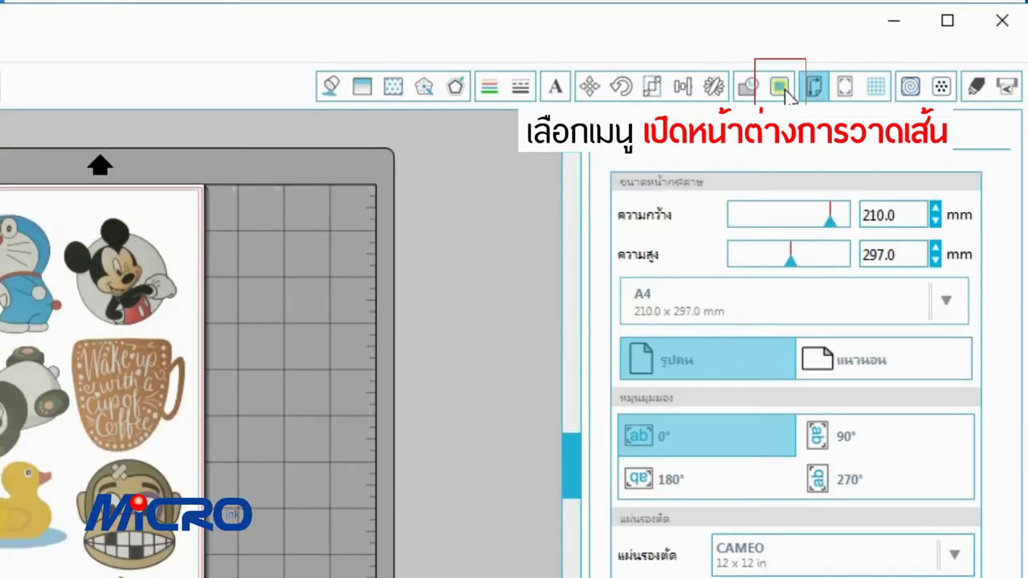
# Select a trace area about 217 x 290 mm that covers all the stickers on the page.
pyautogui.click(786, 94)
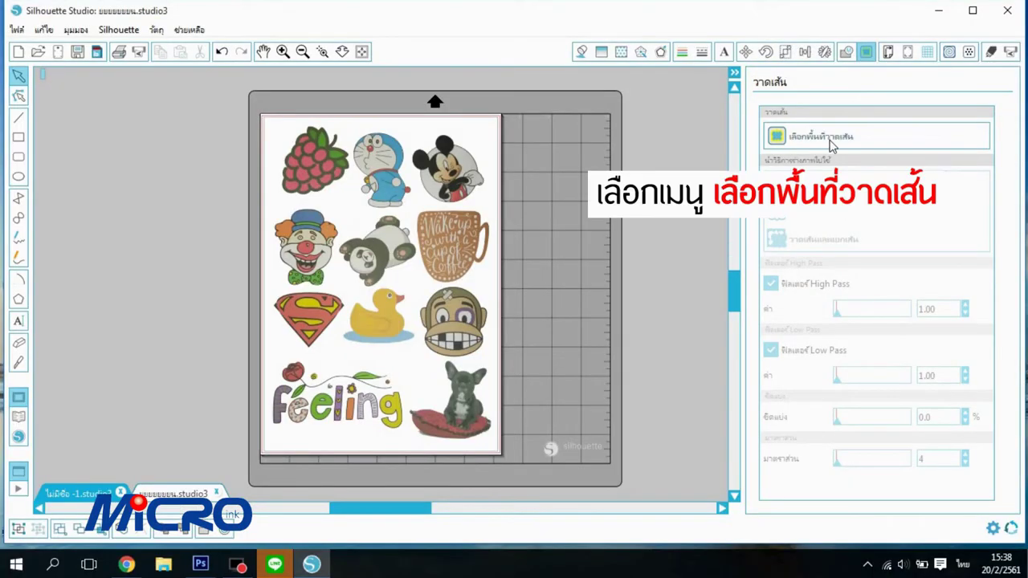
pyautogui.click(830, 141)
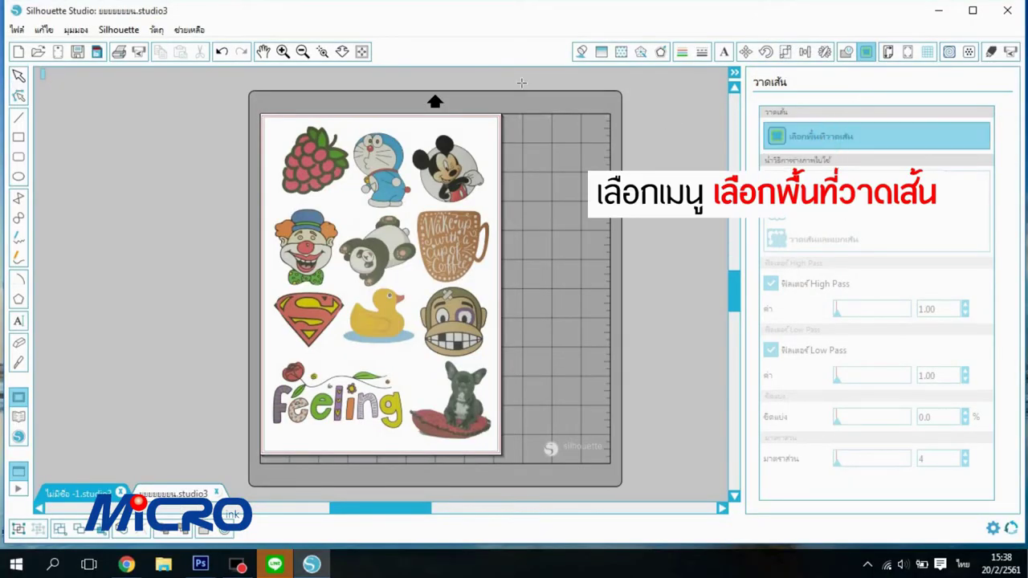
pyautogui.moveTo(259, 118)
pyautogui.mouseDown()
pyautogui.moveTo(348, 217)
pyautogui.moveTo(508, 452)
pyautogui.mouseUp()
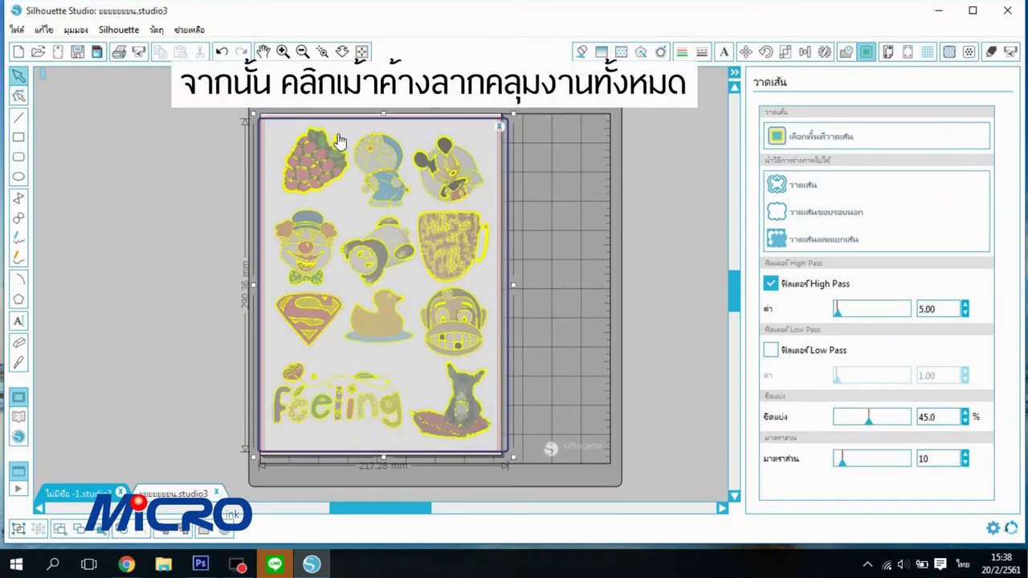
# Inspect the trace preview up close and set the High Pass filter to 300.00.
pyautogui.click(283, 52)
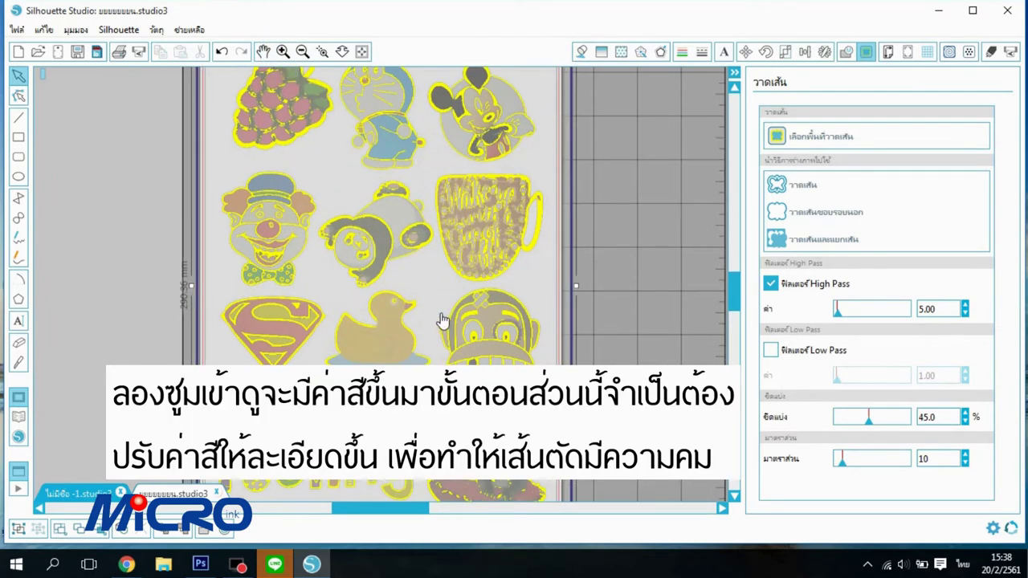
pyautogui.scroll(-2, 441, 317)
pyautogui.scroll(5, 441, 317)
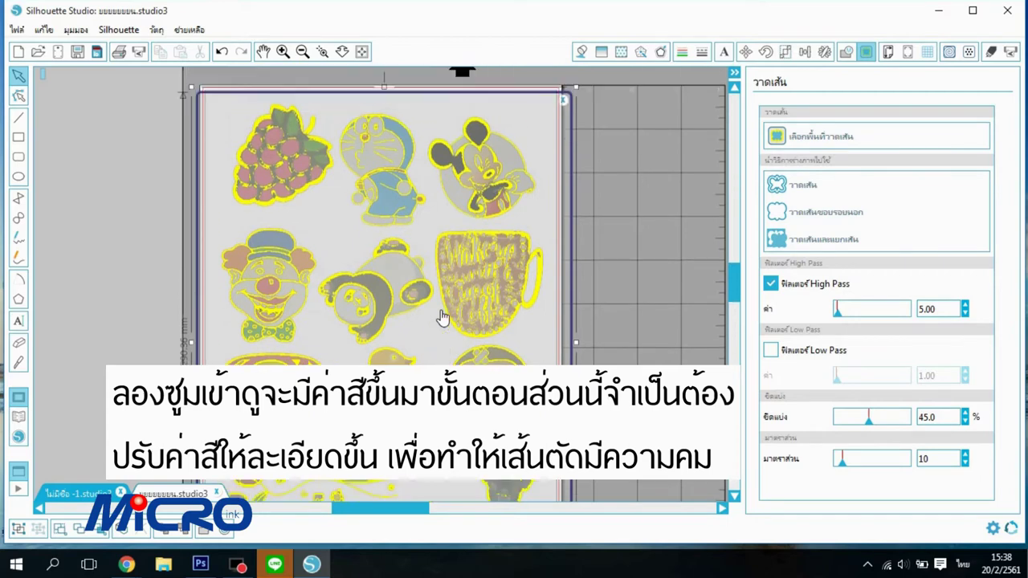
pyautogui.scroll(-3, 442, 317)
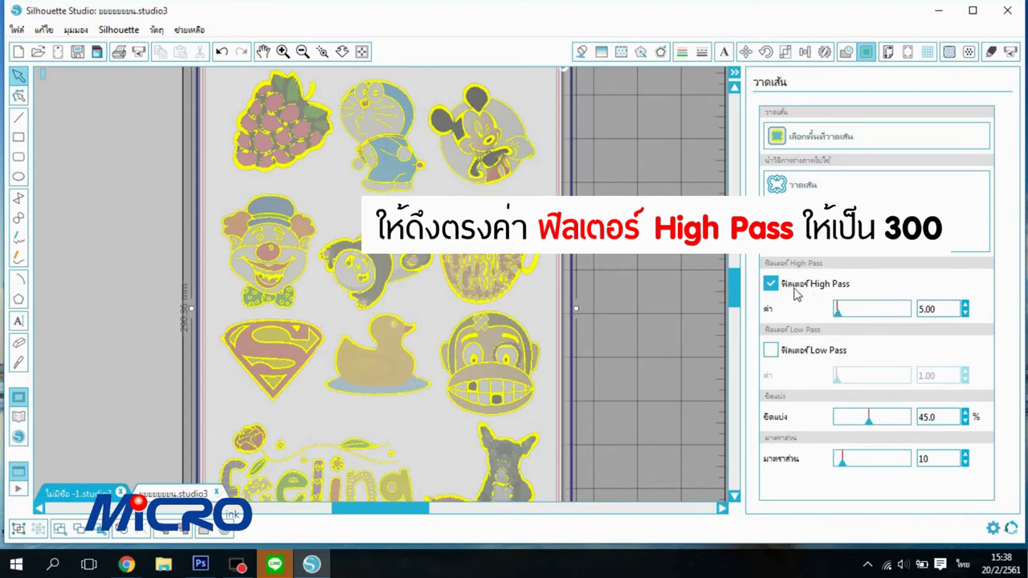
pyautogui.moveTo(837, 316); pyautogui.dragTo(929, 321)
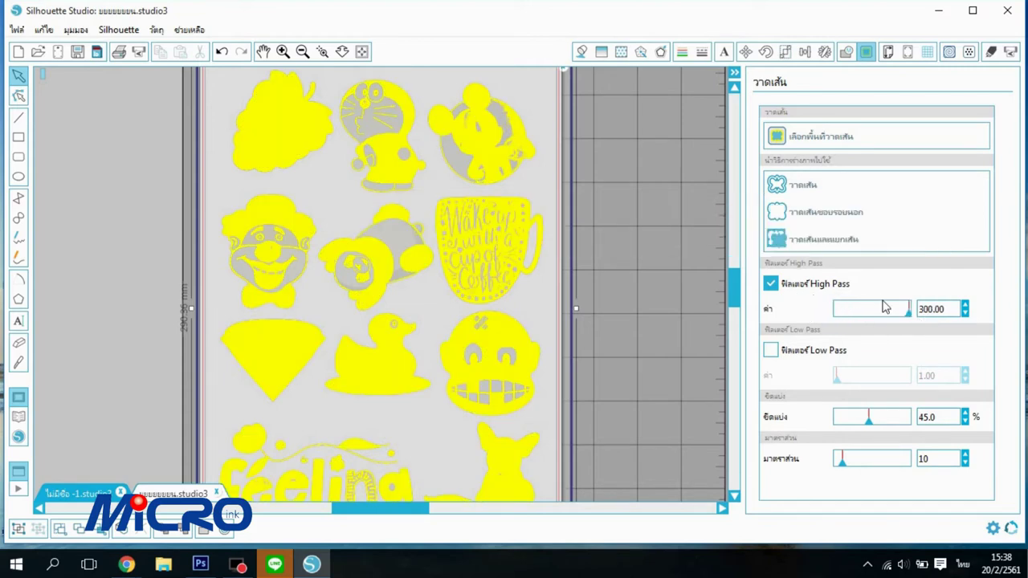
# Check the filled preview across the sheet and trace the outer edge of all the stickers.
pyautogui.scroll(-3, 488, 237)
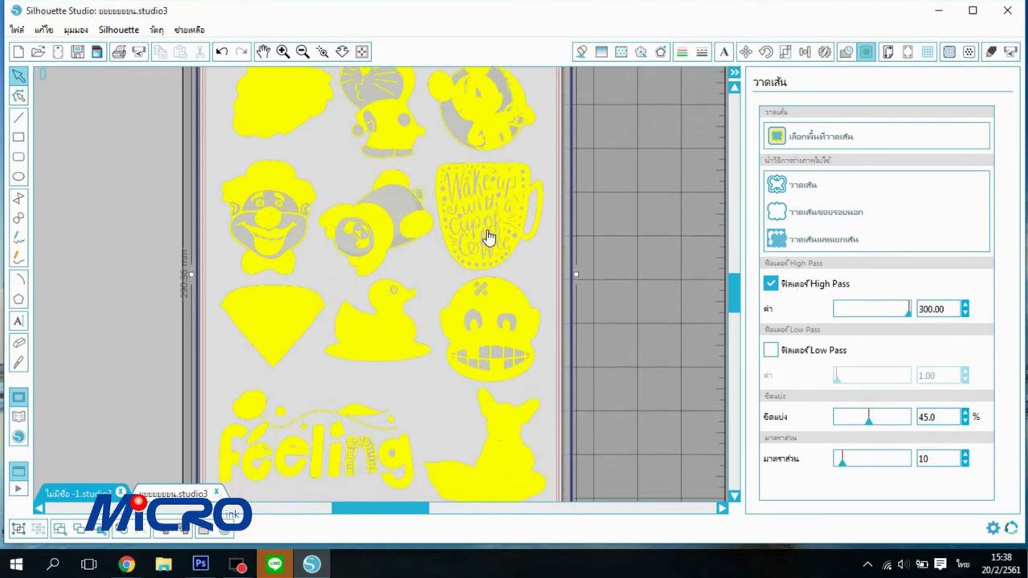
pyautogui.scroll(3, 488, 238)
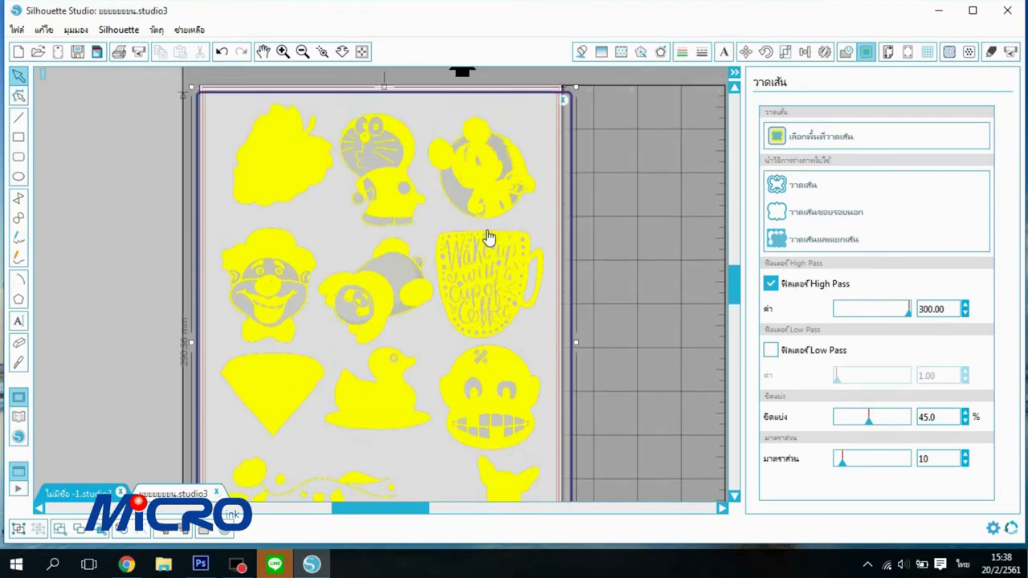
pyautogui.scroll(-3, 486, 238)
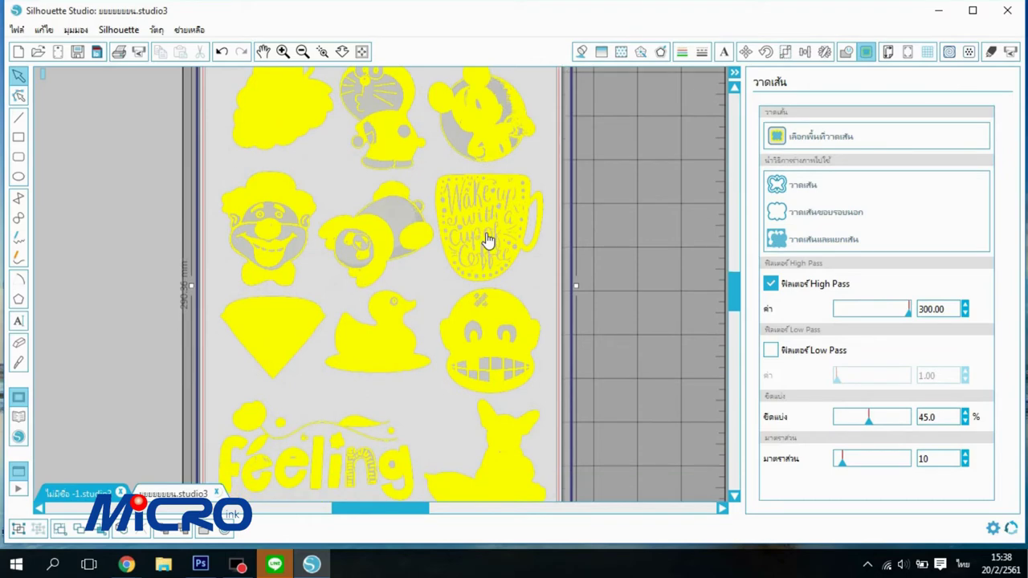
pyautogui.click(817, 213)
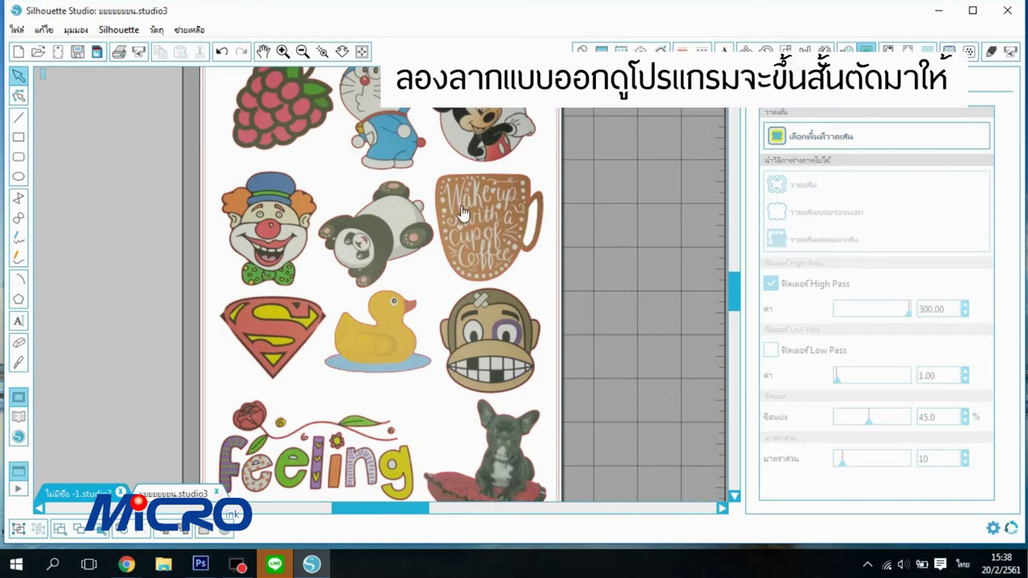
# Move the sticker image aside to check the traced cut lines, and undo the move.
pyautogui.moveTo(462, 211)
pyautogui.mouseDown()
pyautogui.moveTo(505, 226)
pyautogui.moveTo(523, 252)
pyautogui.mouseUp()
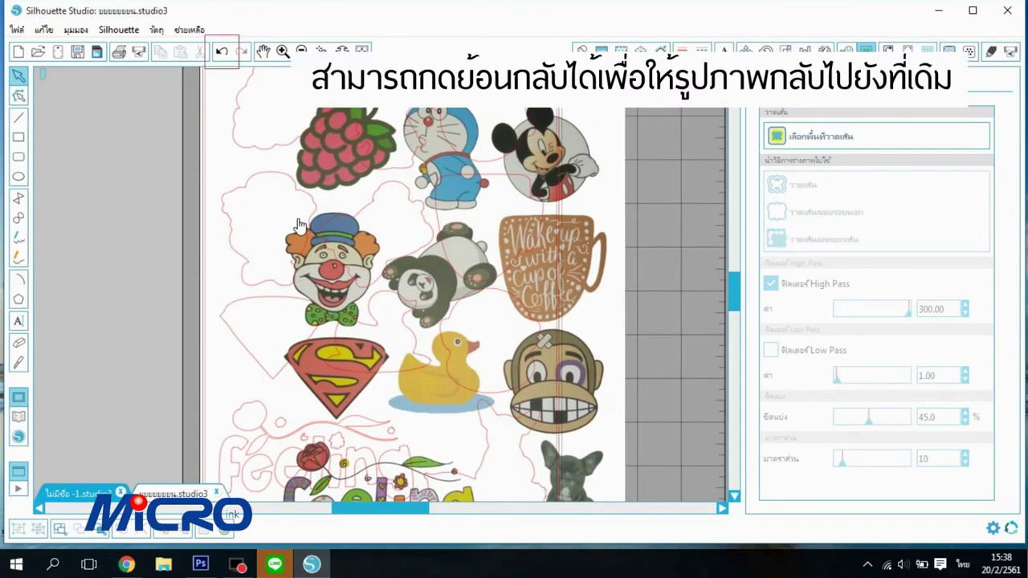
pyautogui.click(222, 52)
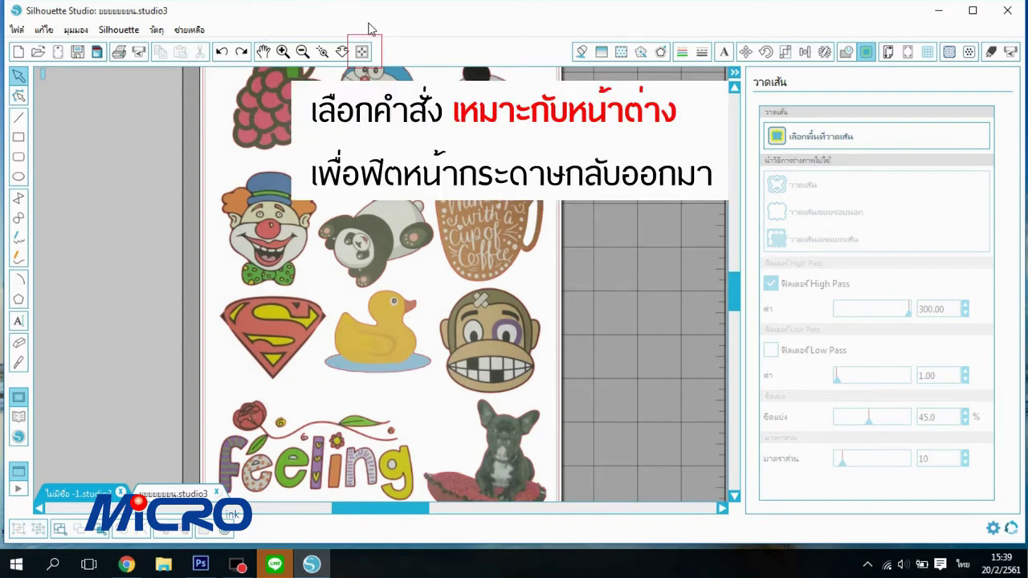
pyautogui.click(362, 51)
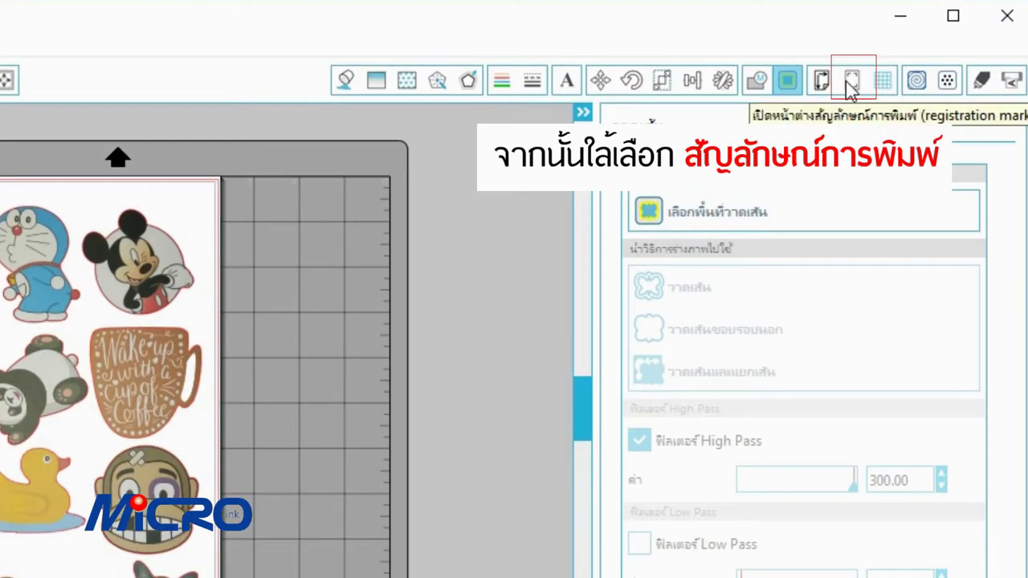
# Turn on registration marks for the page using style Type 1 (CAMEO, Portrait, Curio).
pyautogui.click(907, 54)
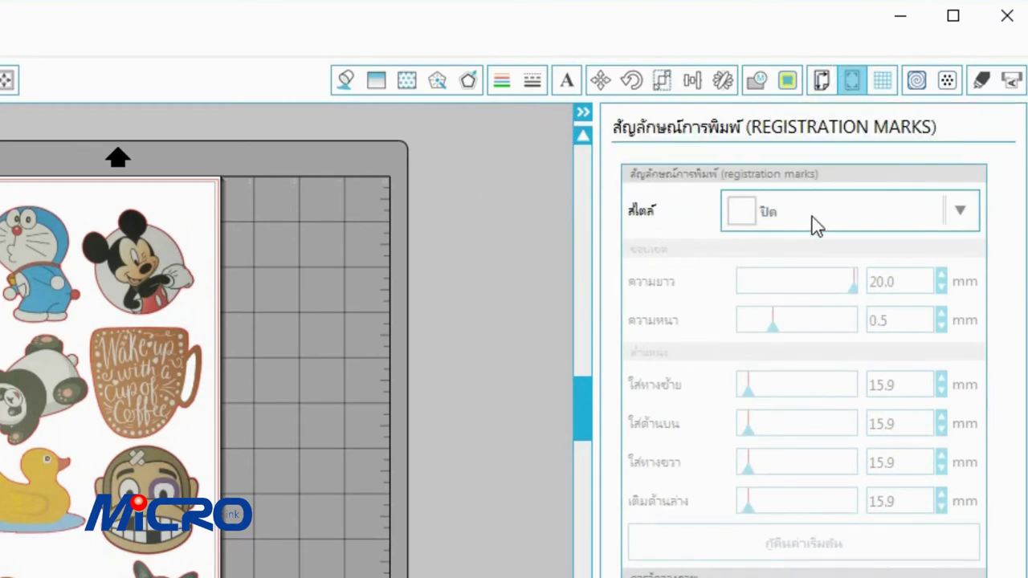
pyautogui.click(812, 221)
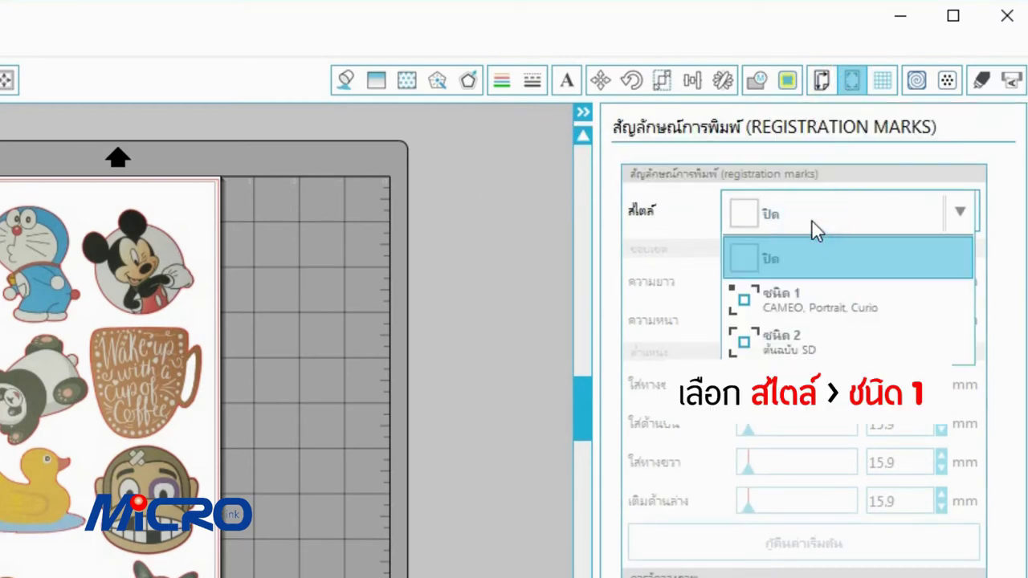
pyautogui.click(759, 303)
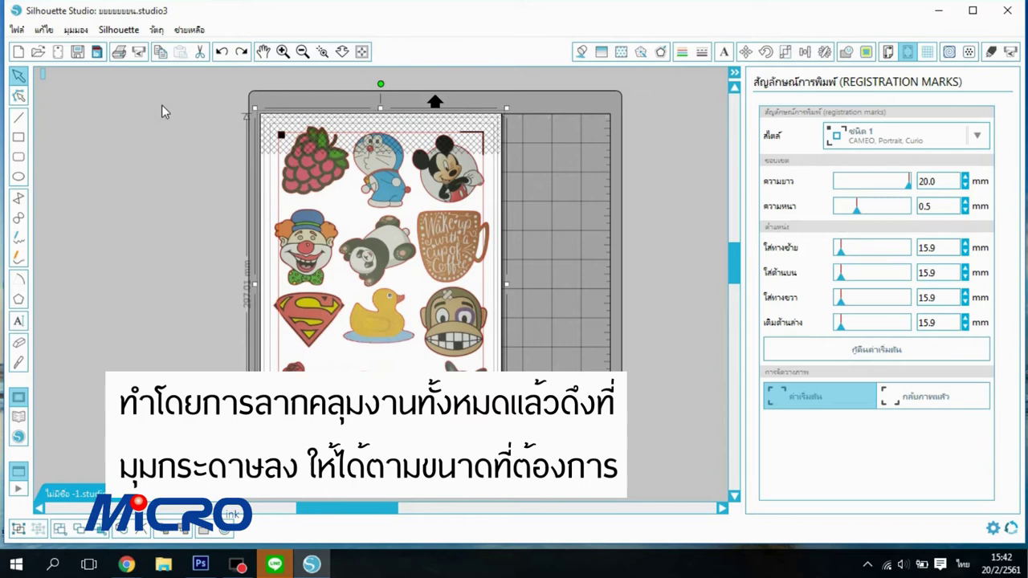
# Select all the stickers with their cut lines, scale them down to about 176 x 249 mm, and position them within the registration marks.
pyautogui.click(161, 105)
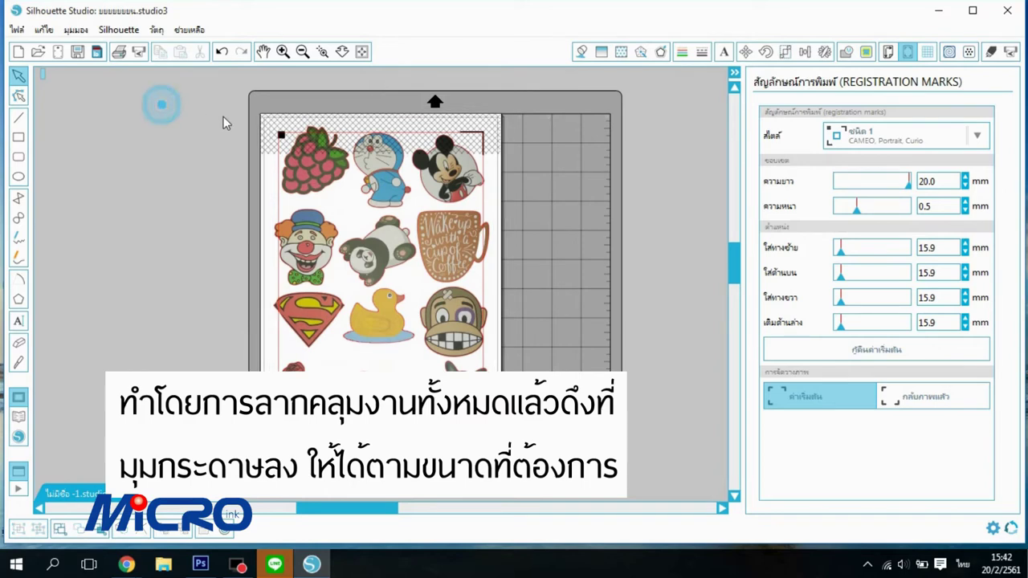
pyautogui.moveTo(192, 92); pyautogui.dragTo(533, 319)
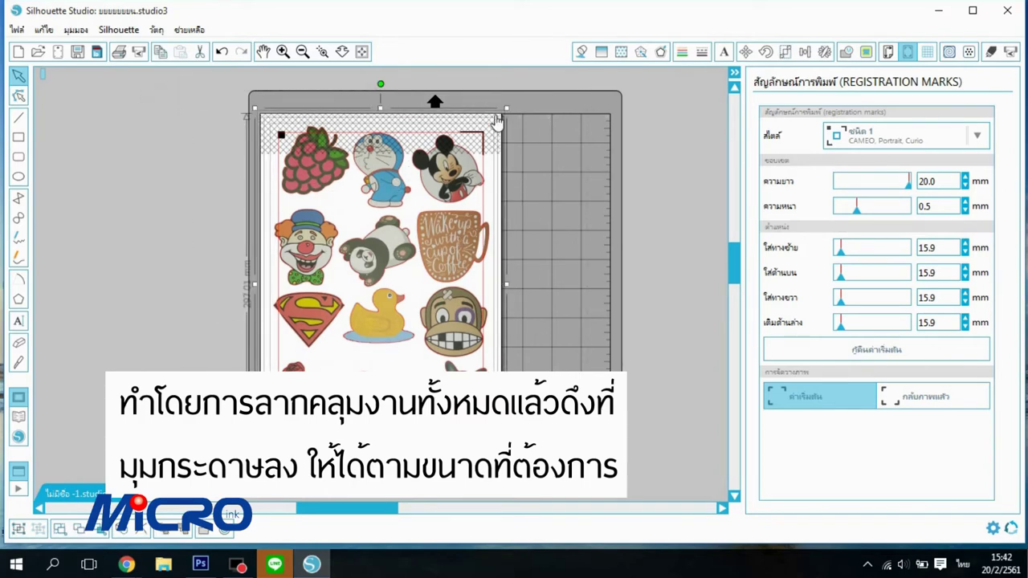
pyautogui.moveTo(504, 107); pyautogui.dragTo(499, 137)
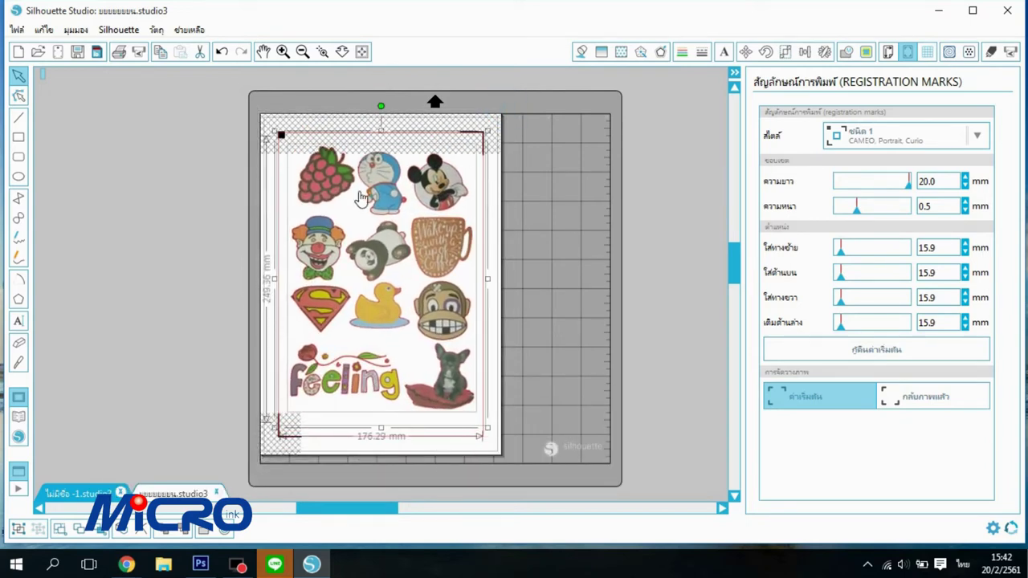
pyautogui.moveTo(379, 196); pyautogui.dragTo(377, 200)
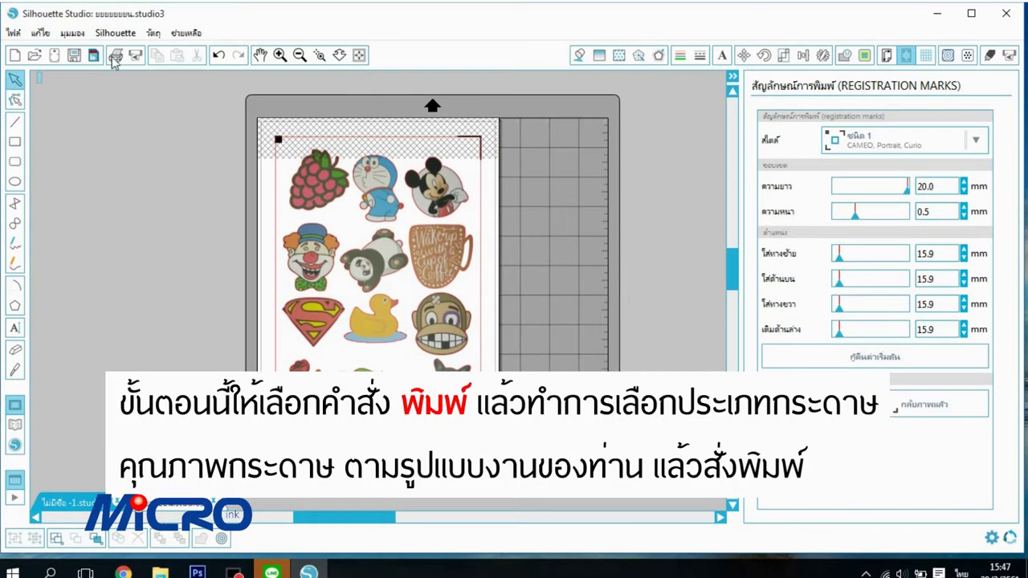
# Start printing the sheet and set the EPSON L360 Series preferences to A4 210 x 297 mm and Epson high-quality glossy paper.
pyautogui.click(114, 58)
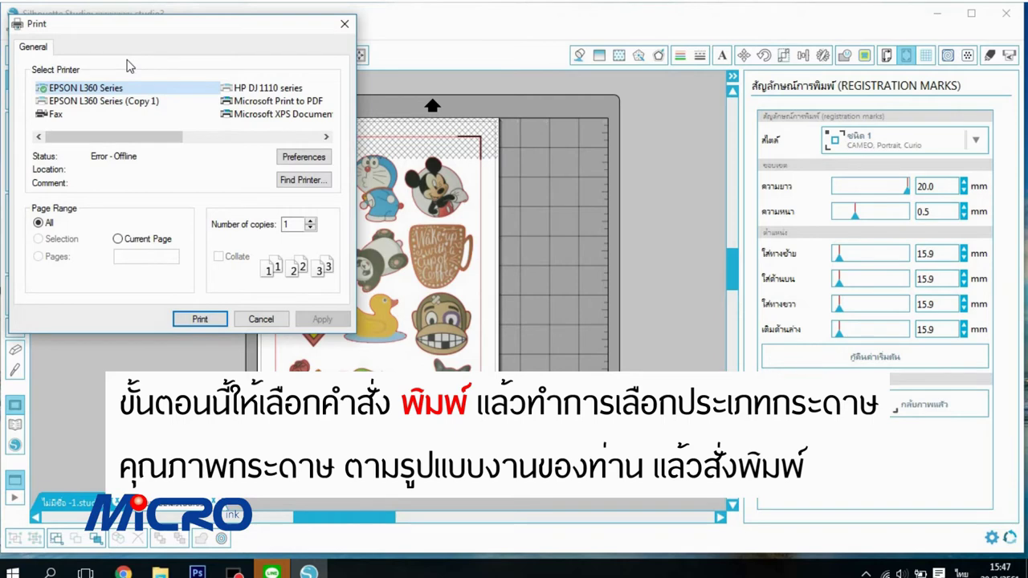
pyautogui.click(303, 156)
pyautogui.click(366, 152)
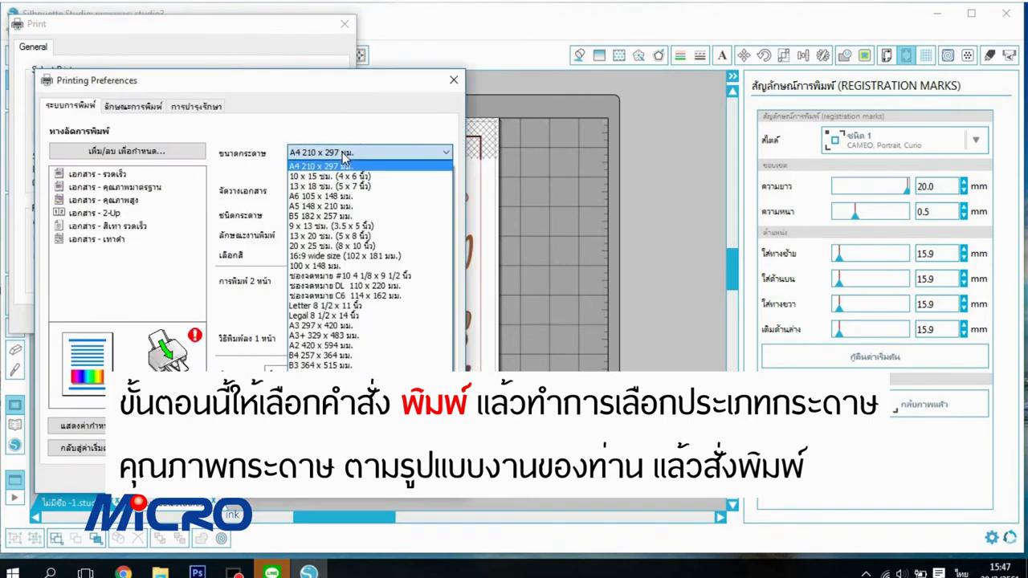
pyautogui.click(362, 161)
pyautogui.click(365, 215)
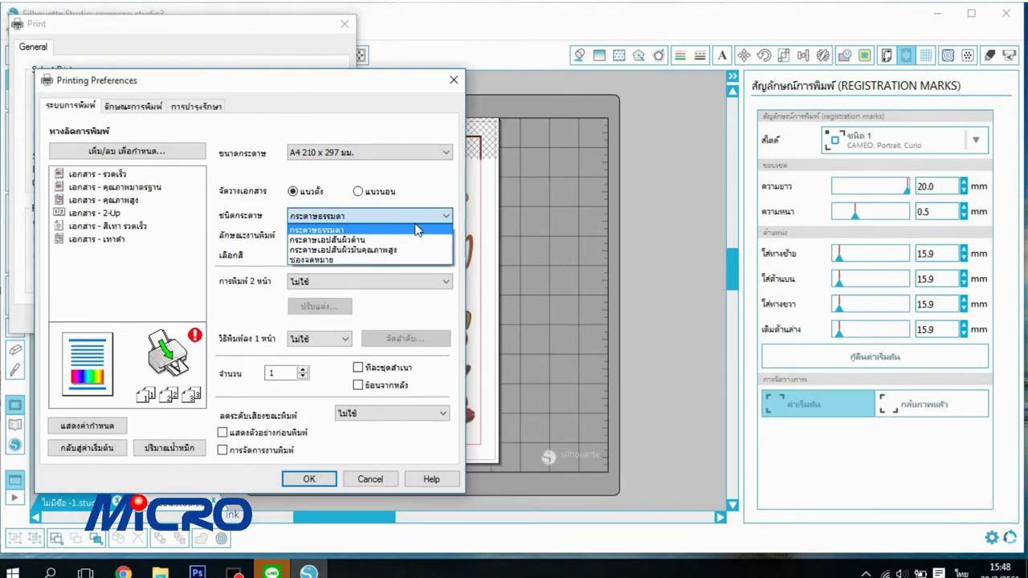
pyautogui.click(394, 249)
# Choose the print quality in the printer preferences, accept them, and print one copy of the sticker sheet.
pyautogui.click(370, 237)
pyautogui.click(310, 271)
pyautogui.click(309, 479)
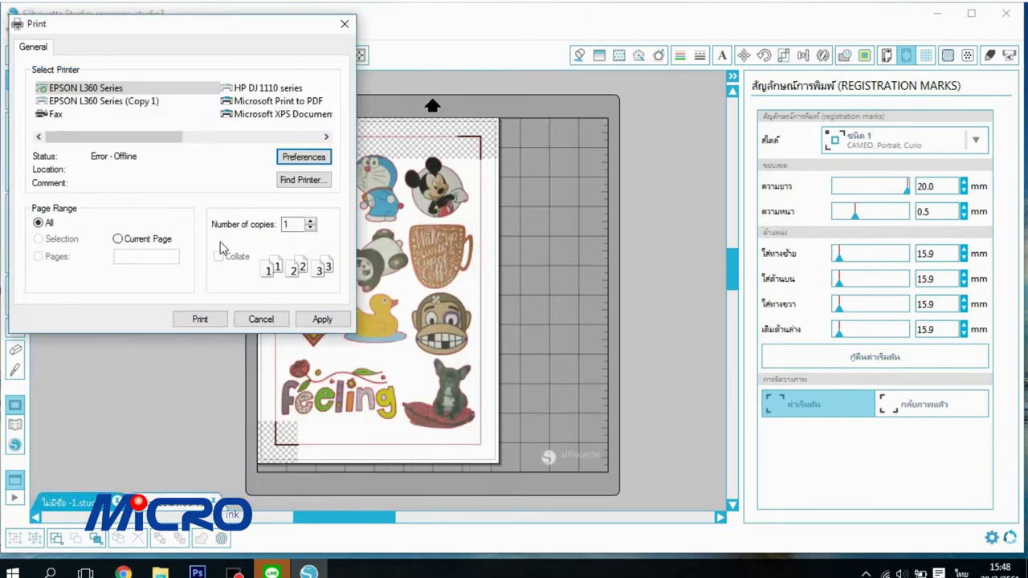
pyautogui.click(199, 319)
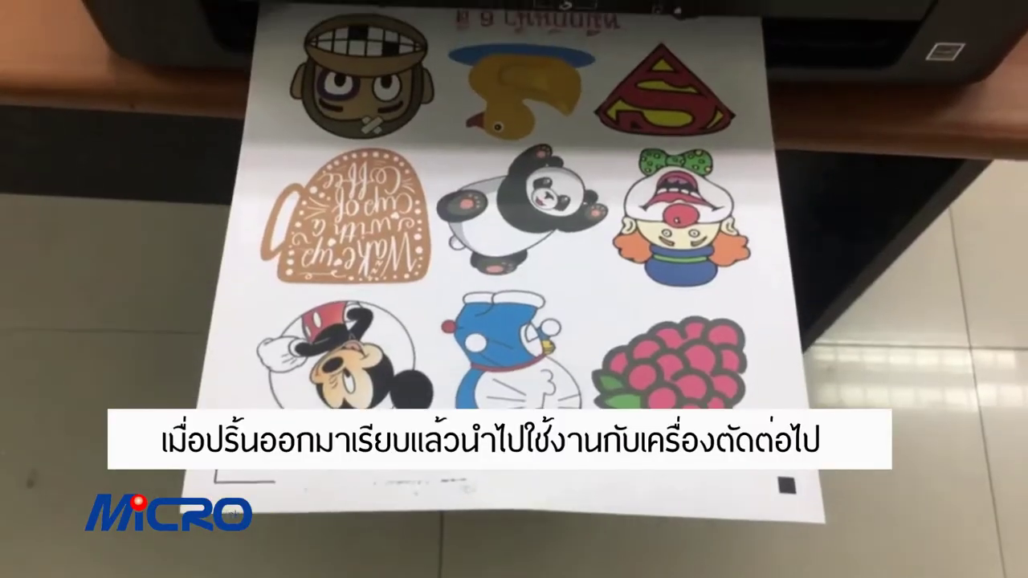